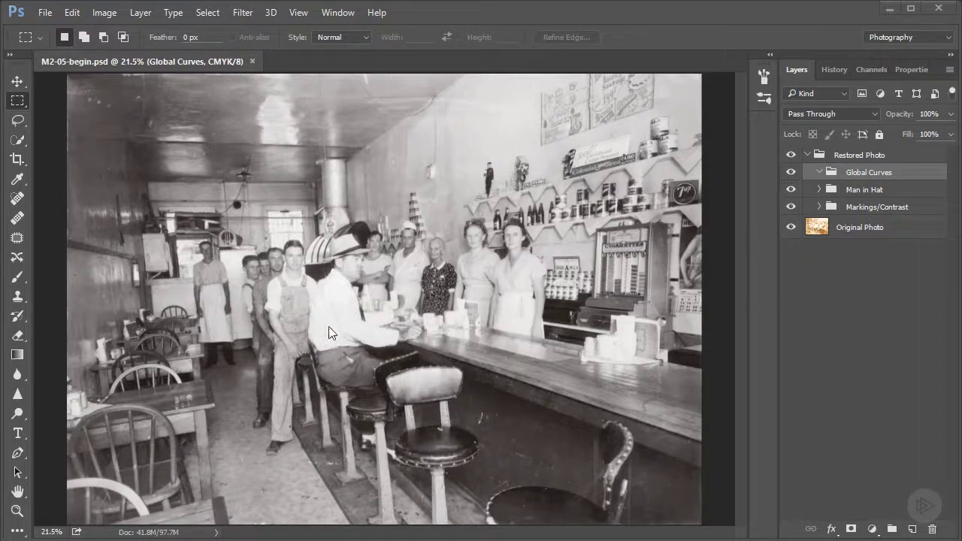
Compare the photo with and without the Man in Hat group
{"action": "left_click", "coordinate": [791, 192]}
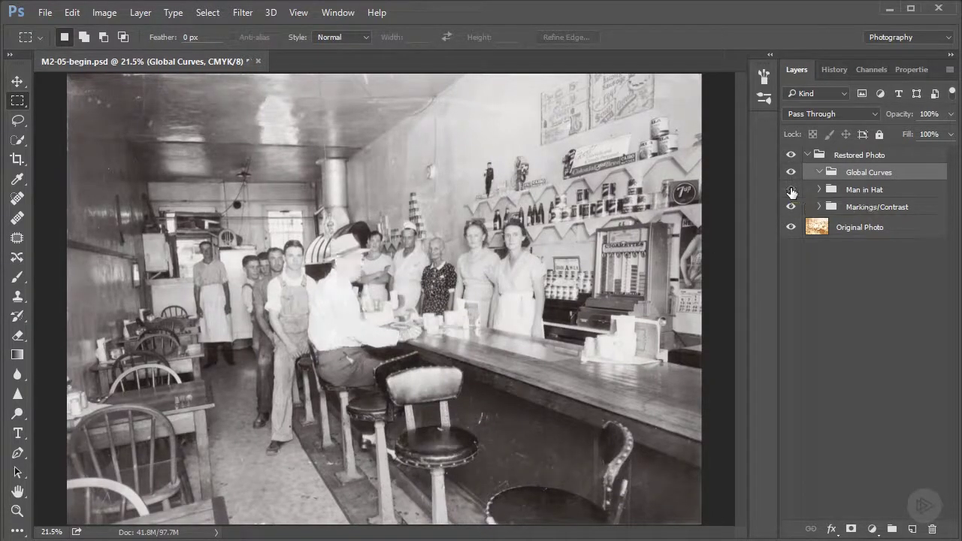
{"action": "left_click", "coordinate": [791, 192]}
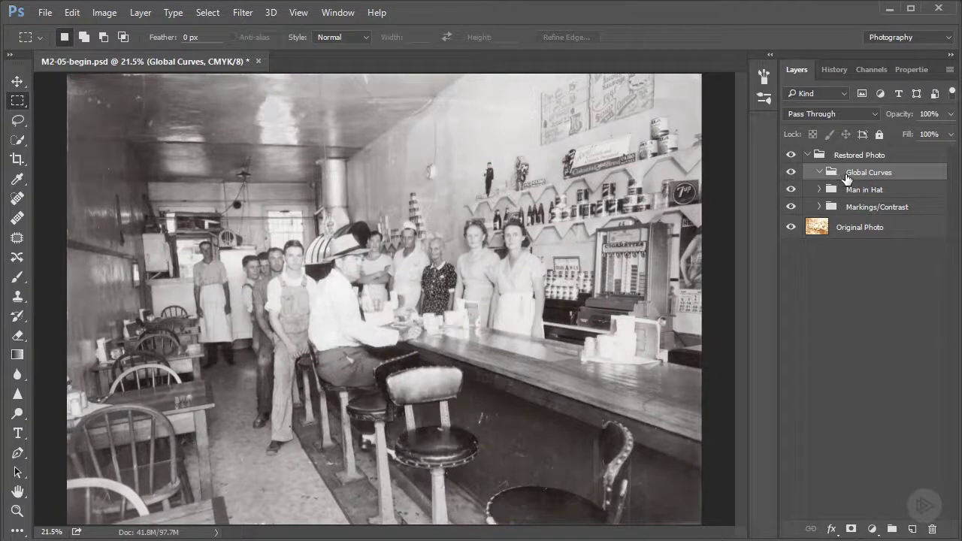
Add a Curves adjustment layer inside the Global Curves group and activate its on-image adjustment tool
{"action": "left_click", "coordinate": [870, 530]}
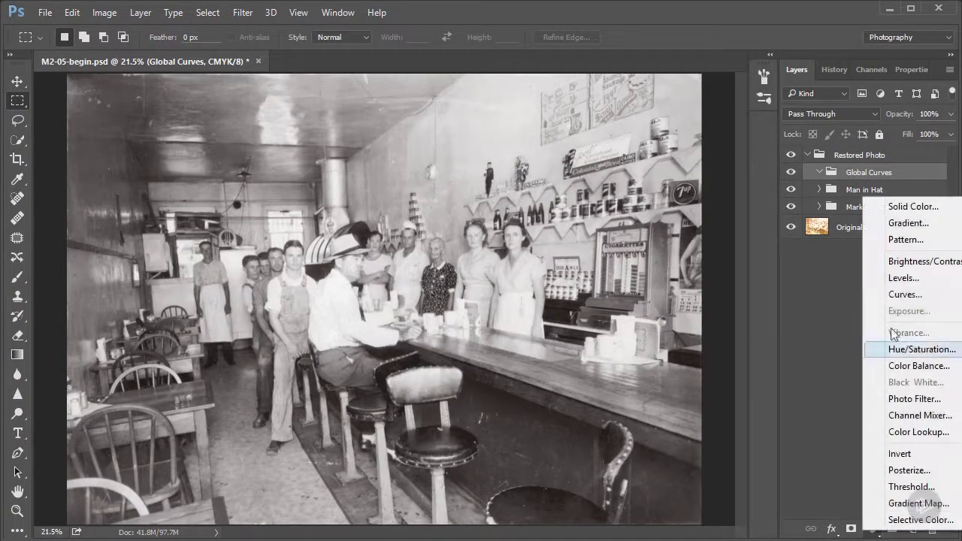
{"action": "left_click", "coordinate": [890, 293]}
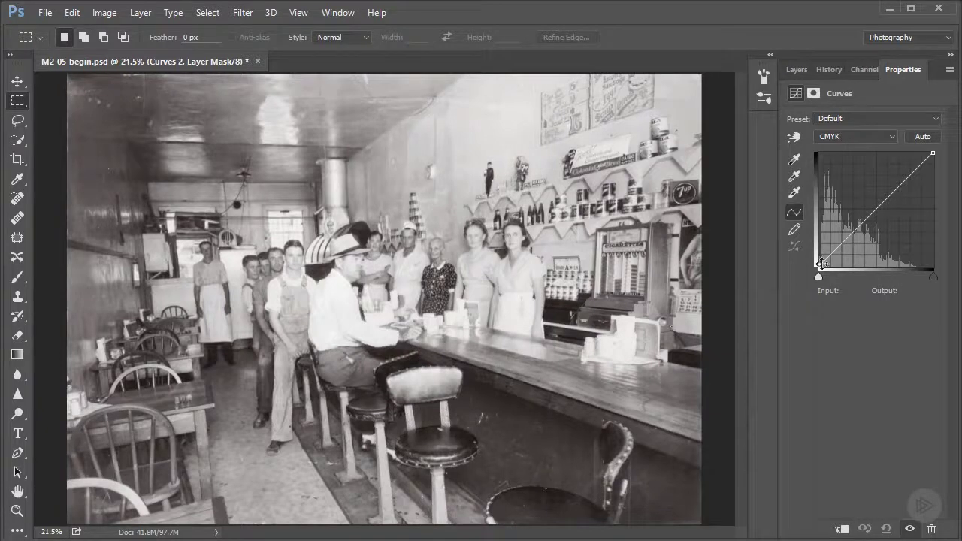
{"action": "left_click", "coordinate": [793, 138]}
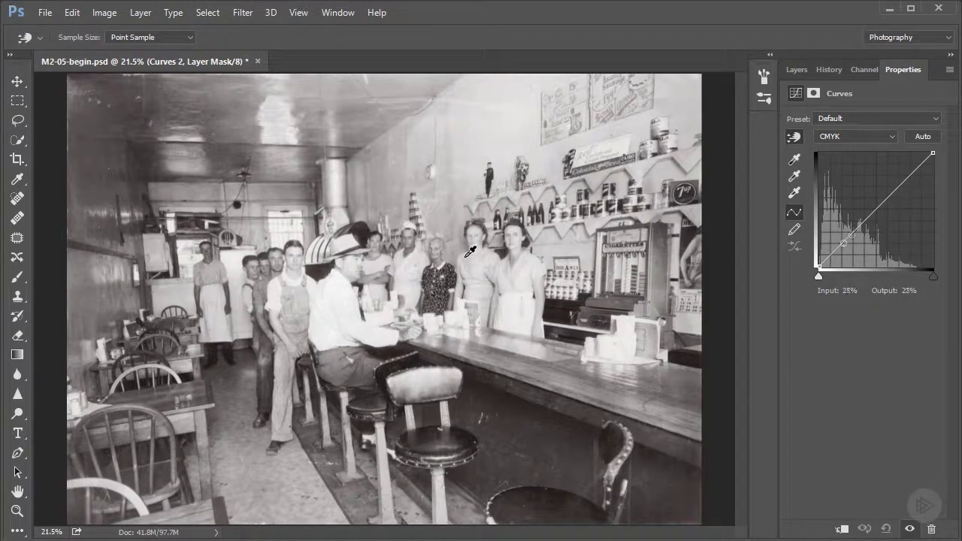
Darken the lighter tones sampled from the waitress behind the counter, placing the CMYK curve point at about input 18, output 33
{"action": "left_click_drag", "start_coordinate": [472, 253], "coordinate": [472, 256]}
{"action": "left_click_drag", "start_coordinate": [562, 228], "coordinate": [547, 294]}
{"action": "left_click", "coordinate": [471, 258]}
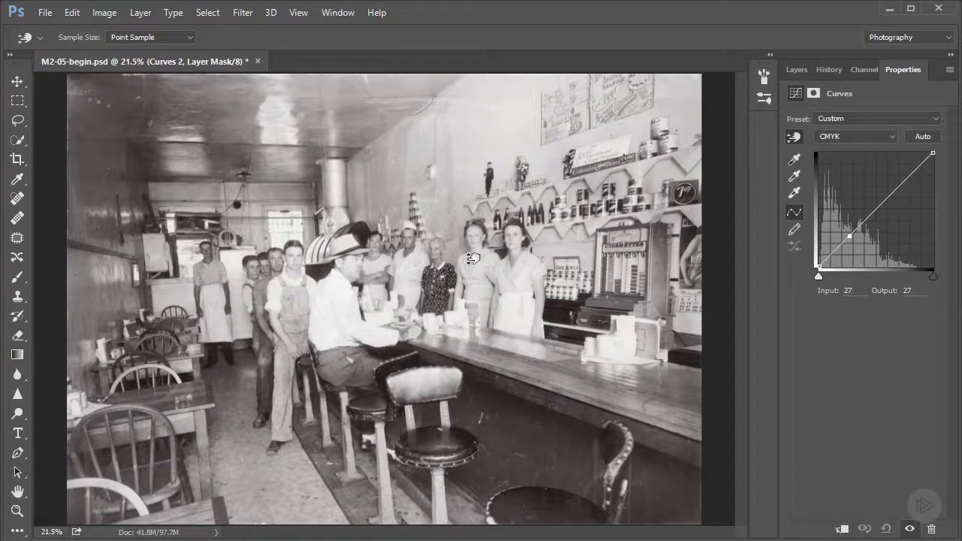
{"action": "left_click_drag", "start_coordinate": [471, 258], "coordinate": [471, 245]}
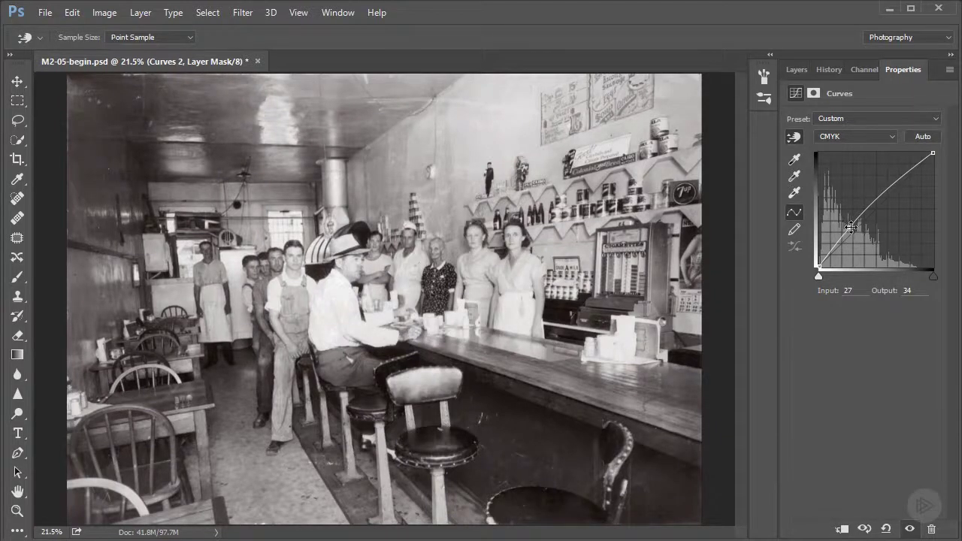
{"action": "left_click_drag", "start_coordinate": [849, 227], "coordinate": [839, 228]}
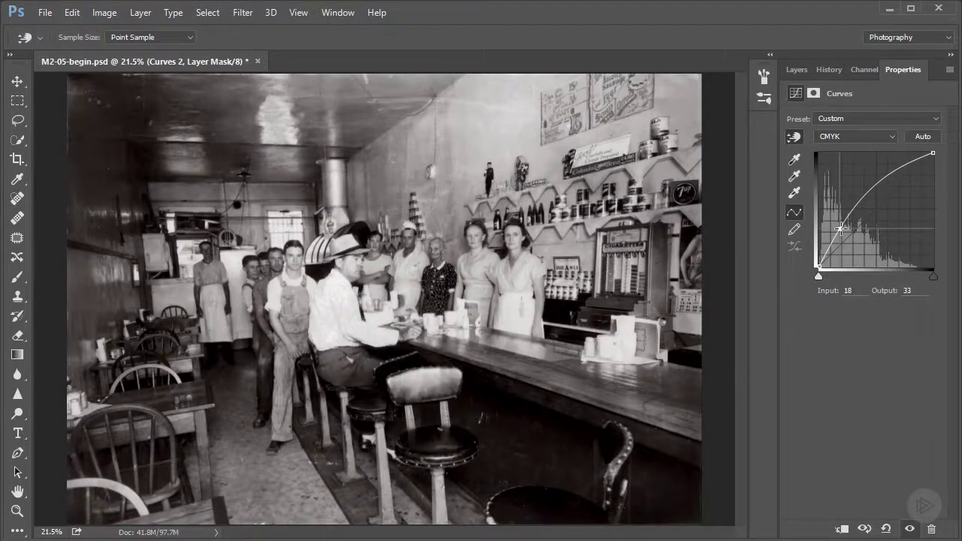
{"action": "left_click_drag", "start_coordinate": [840, 228], "coordinate": [839, 228]}
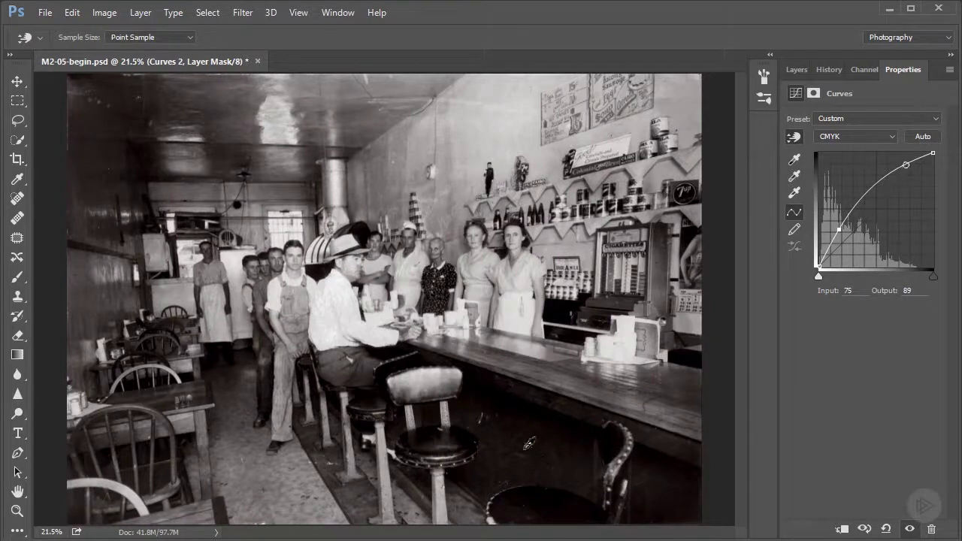
Lighten the dark counter front on the curve, and add a point for the dark side wall at about input 60, output 70
{"action": "left_click", "coordinate": [489, 404]}
{"action": "left_click_drag", "start_coordinate": [489, 404], "coordinate": [493, 421]}
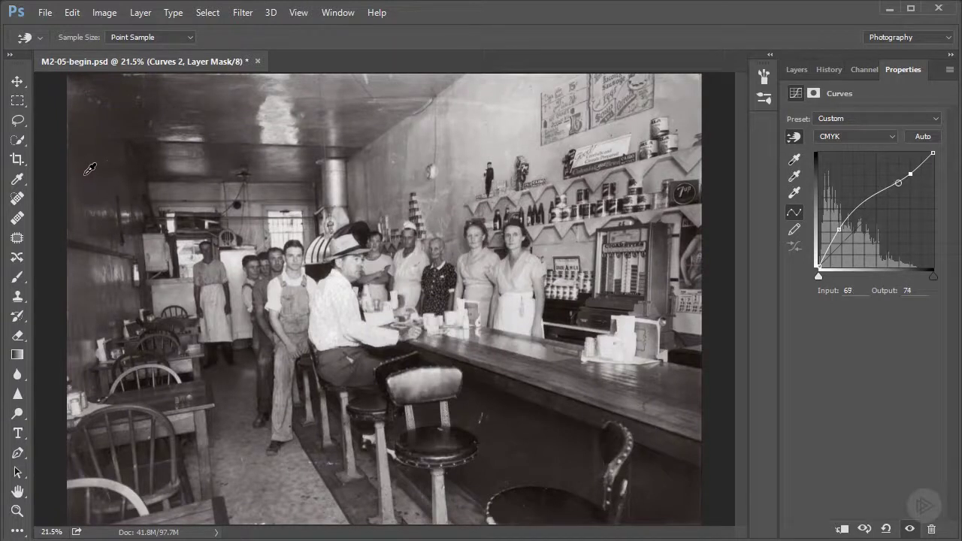
{"action": "left_click_drag", "start_coordinate": [90, 170], "coordinate": [84, 169]}
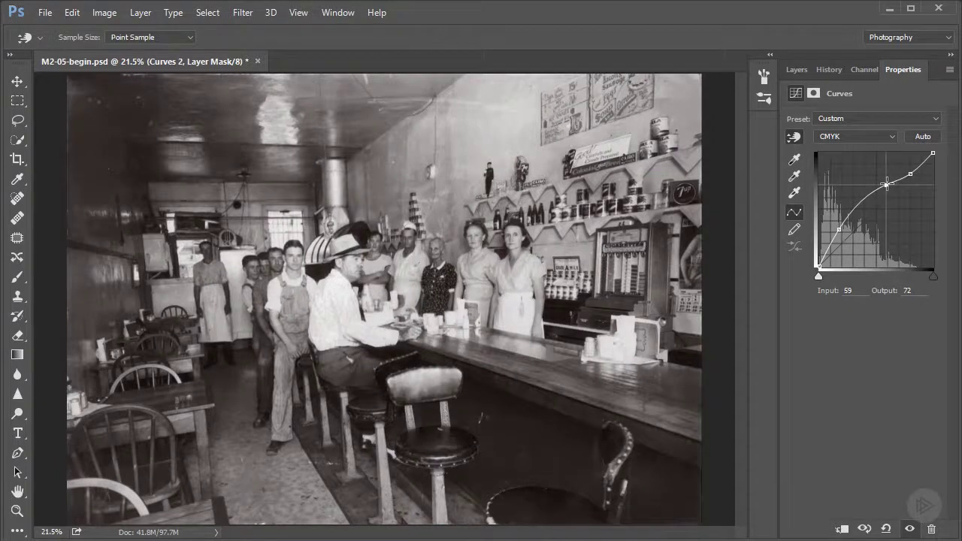
{"action": "left_click_drag", "start_coordinate": [887, 184], "coordinate": [887, 186]}
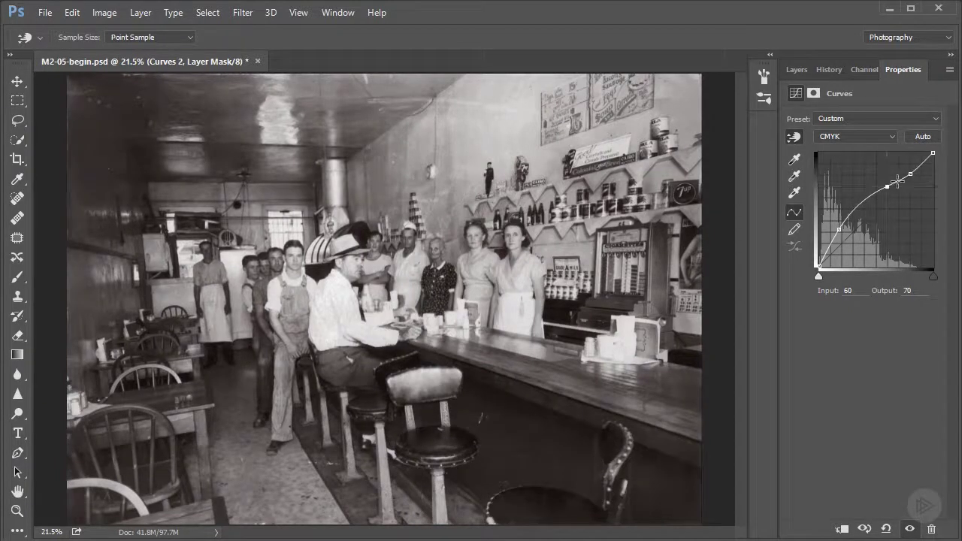
{"action": "left_click", "coordinate": [912, 172]}
{"action": "left_click_drag", "start_coordinate": [887, 184], "coordinate": [887, 185]}
Choose a soft round brush with 0% hardness and Transfer controlled by pen pressure for painting on the Curves layer's mask
{"action": "left_click", "coordinate": [795, 69]}
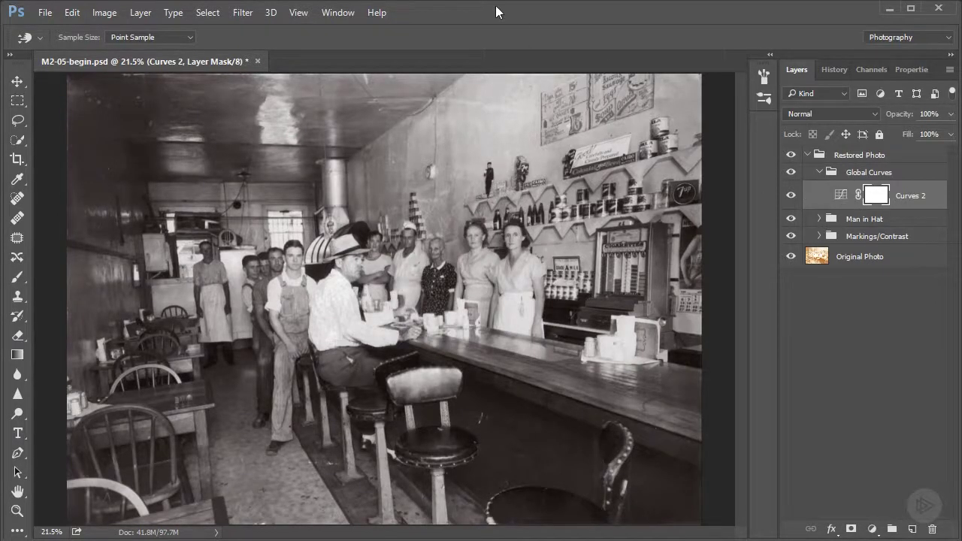
{"action": "left_click", "coordinate": [12, 282]}
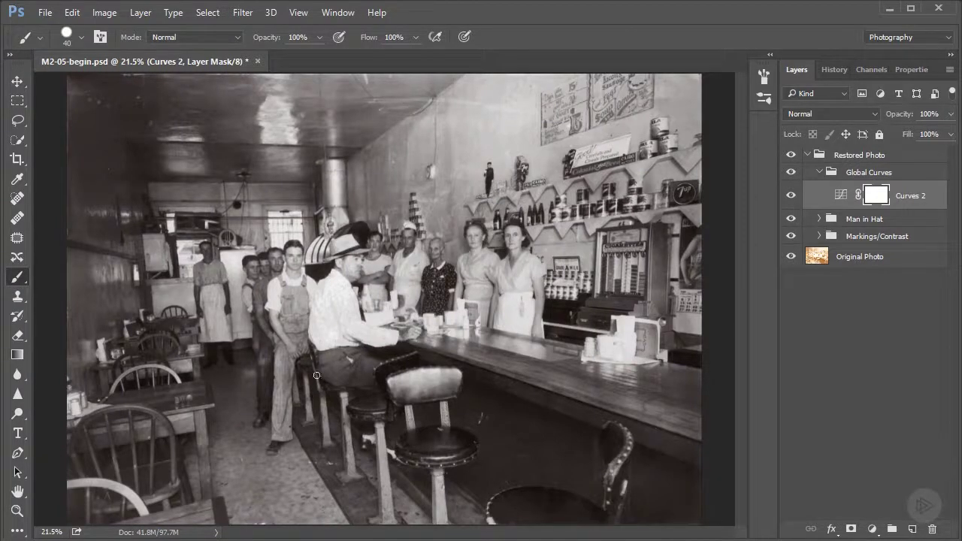
{"action": "right_click", "coordinate": [343, 230]}
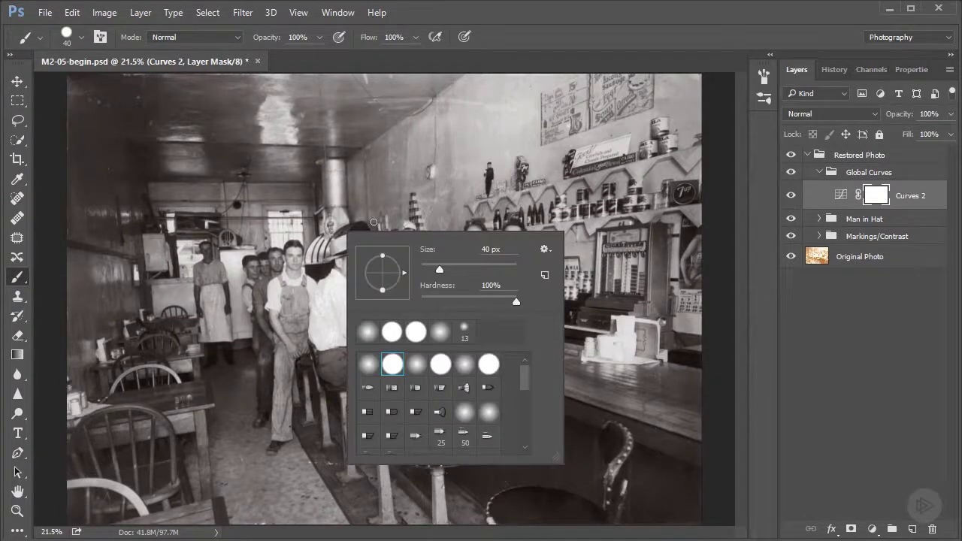
{"action": "left_click", "coordinate": [366, 365]}
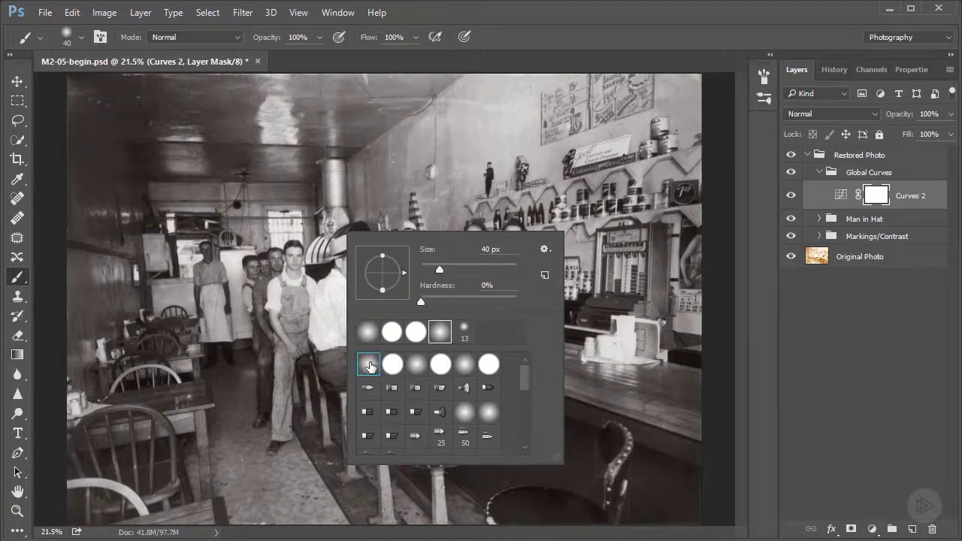
{"action": "left_click", "coordinate": [763, 78]}
{"action": "left_click", "coordinate": [511, 208]}
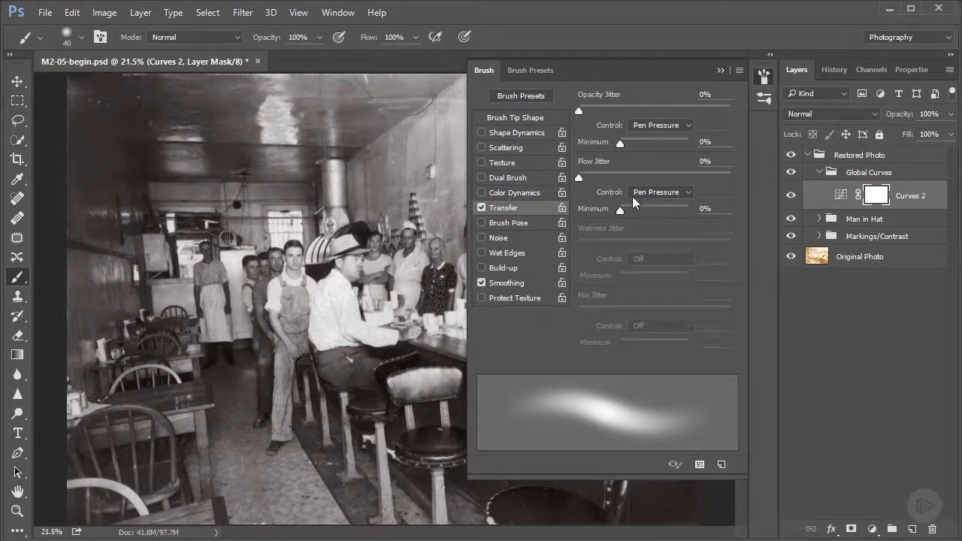
{"action": "left_click", "coordinate": [764, 78]}
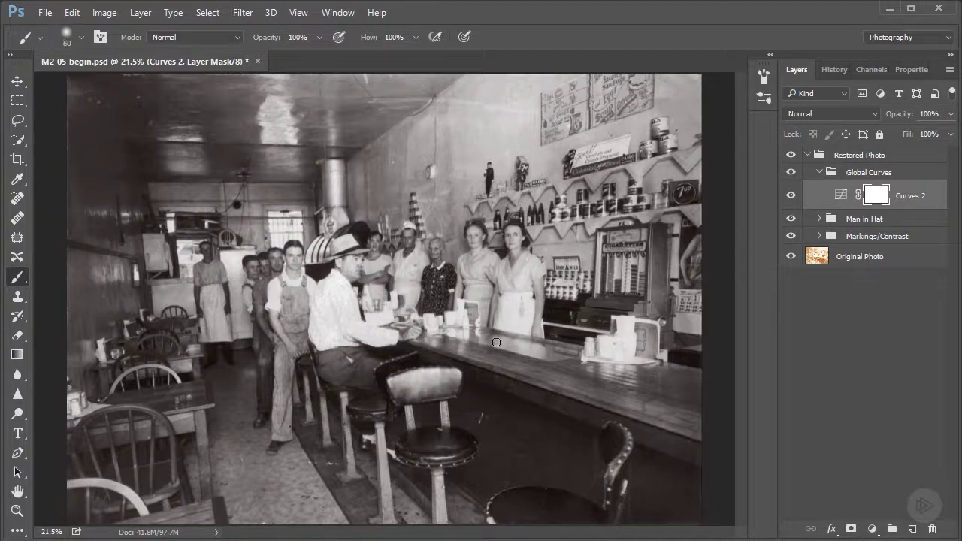
Paint black on the Curves mask over the dark upper wall and ceiling corner with a 700 px brush
{"action": "key", "text": "bracketright"}
{"action": "key", "text": "bracketright"}
{"action": "key", "text": "bracketright"}
{"action": "key", "text": "bracketright"}
{"action": "key", "text": "bracketright"}
{"action": "key", "text": "bracketright"}
{"action": "key", "text": "bracketright"}
{"action": "key", "text": "bracketright"}
{"action": "key", "text": "bracketright"}
{"action": "key", "text": "bracketright"}
{"action": "key", "text": "bracketright"}
{"action": "left_click", "coordinate": [10, 55]}
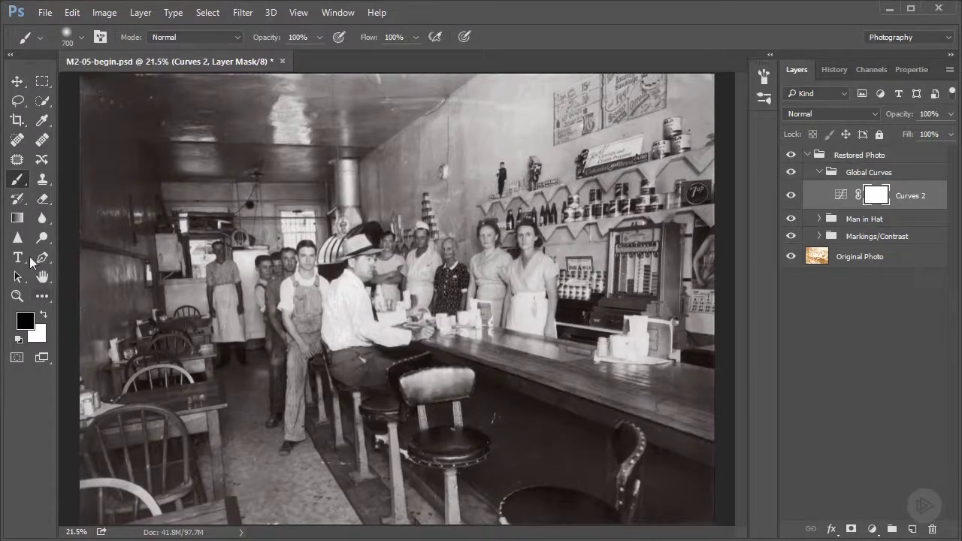
{"action": "left_click", "coordinate": [11, 54]}
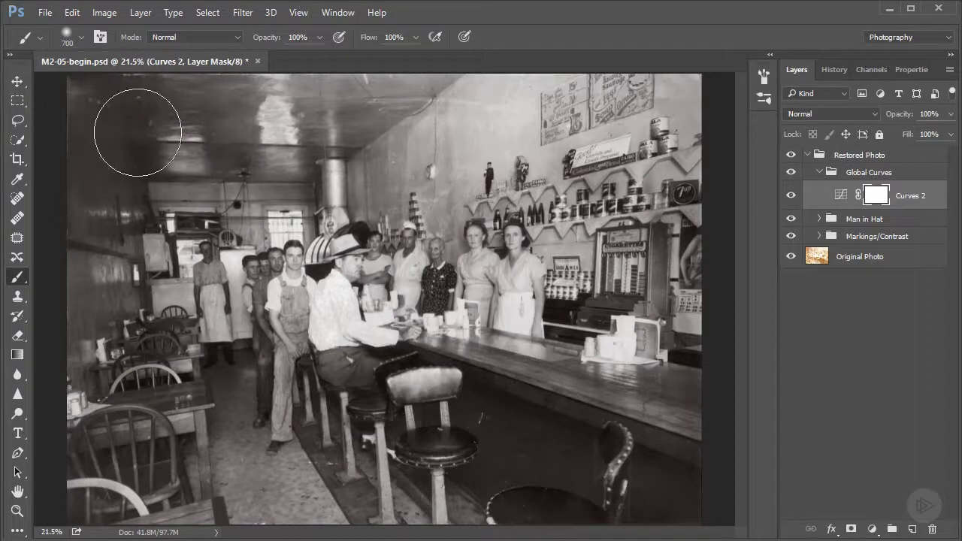
{"action": "mouse_move", "coordinate": [174, 95]}
{"action": "left_mouse_down"}
{"action": "mouse_move", "coordinate": [127, 91]}
{"action": "mouse_move", "coordinate": [118, 124]}
{"action": "left_mouse_up"}
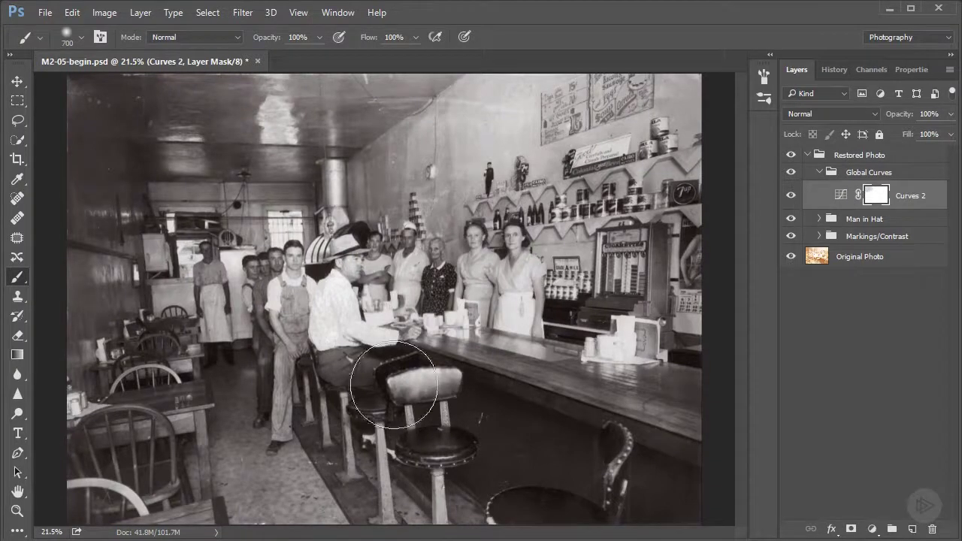
Shrink the brush to 90 px and mask the Curves adjustment along the dark table edge
{"action": "key", "text": "bracketleft"}
{"action": "key", "text": "bracketleft"}
{"action": "key", "text": "bracketleft"}
{"action": "key", "text": "bracketleft"}
{"action": "key", "text": "bracketleft"}
{"action": "key", "text": "bracketleft"}
{"action": "key", "text": "bracketleft"}
{"action": "key", "text": "bracketleft"}
{"action": "key", "text": "bracketleft"}
{"action": "key", "text": "bracketleft"}
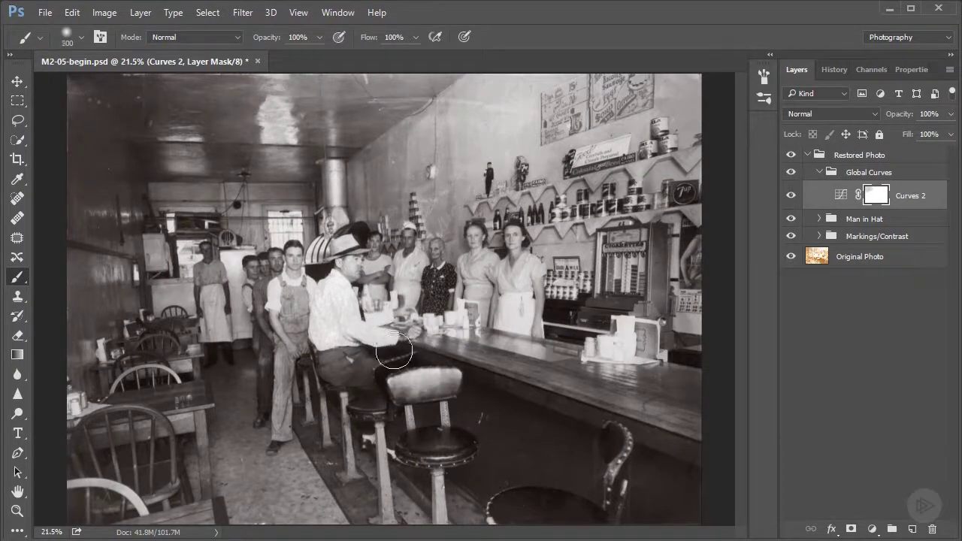
{"action": "key", "text": "bracketleft"}
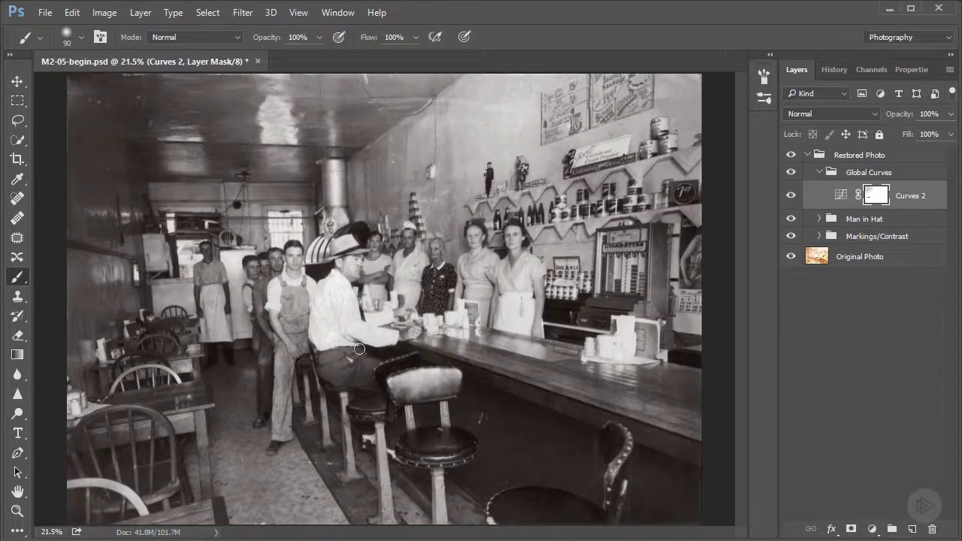
Enlarge the brush to 250 px and mask the Curves adjustment on the floor beside the standing men
{"action": "key", "text": "bracketright"}
{"action": "key", "text": "bracketright"}
{"action": "key", "text": "bracketright"}
{"action": "key", "text": "bracketright"}
{"action": "key", "text": "bracketright"}
{"action": "key", "text": "bracketright"}
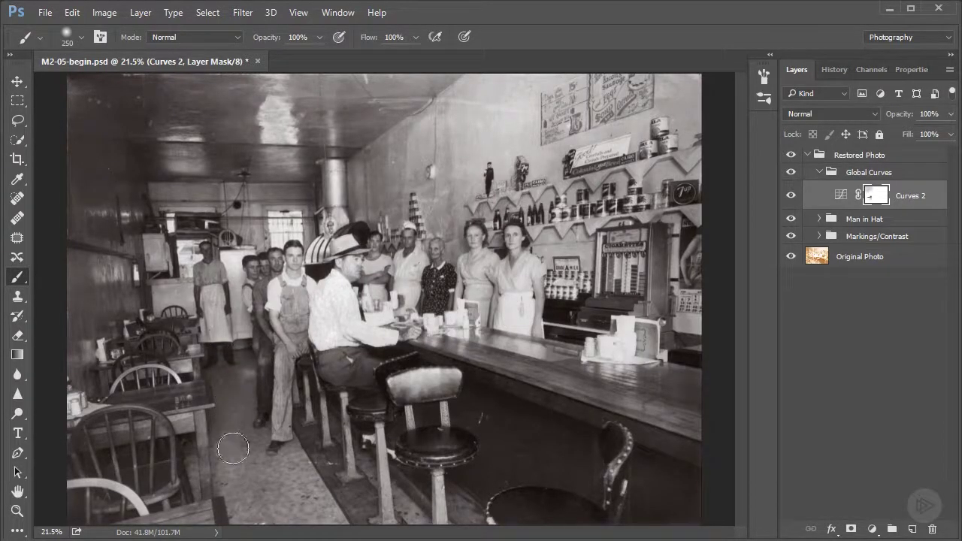
Mask the Curves adjustment over the dark stool back near the seated man and over the cigarette machine with a 90 px brush
{"action": "mouse_move", "coordinate": [426, 361]}
{"action": "left_mouse_down"}
{"action": "mouse_move", "coordinate": [435, 356]}
{"action": "mouse_move", "coordinate": [431, 368]}
{"action": "mouse_move", "coordinate": [398, 375]}
{"action": "left_mouse_up"}
{"action": "key", "text": "bracketleft"}
{"action": "key", "text": "bracketleft"}
{"action": "key", "text": "bracketleft"}
{"action": "key", "text": "bracketleft"}
{"action": "key", "text": "bracketleft"}
{"action": "key", "text": "bracketleft"}
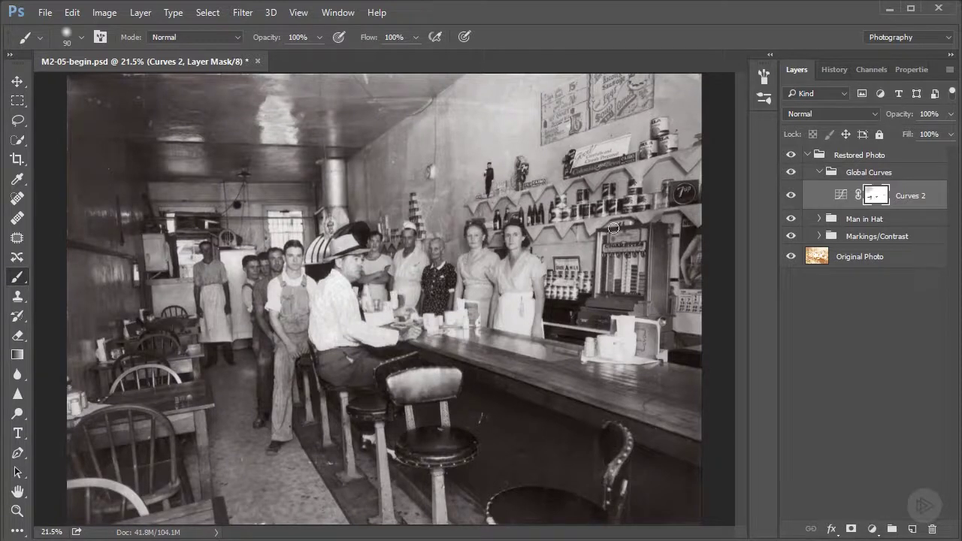
{"action": "mouse_move", "coordinate": [604, 238]}
{"action": "left_mouse_down"}
{"action": "mouse_move", "coordinate": [619, 296]}
{"action": "mouse_move", "coordinate": [651, 233]}
{"action": "mouse_move", "coordinate": [656, 242]}
{"action": "mouse_move", "coordinate": [660, 234]}
{"action": "mouse_move", "coordinate": [660, 308]}
{"action": "mouse_move", "coordinate": [662, 229]}
{"action": "left_mouse_up"}
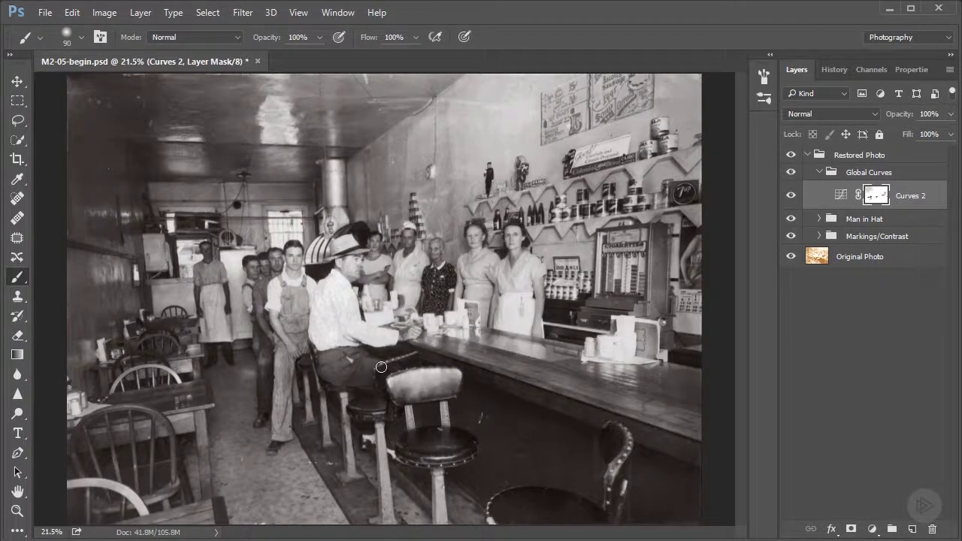
Examine the painted Curves layer mask in Refine Mask's Black & White view, and cancel without applying any refinement
{"action": "right_click", "coordinate": [879, 199]}
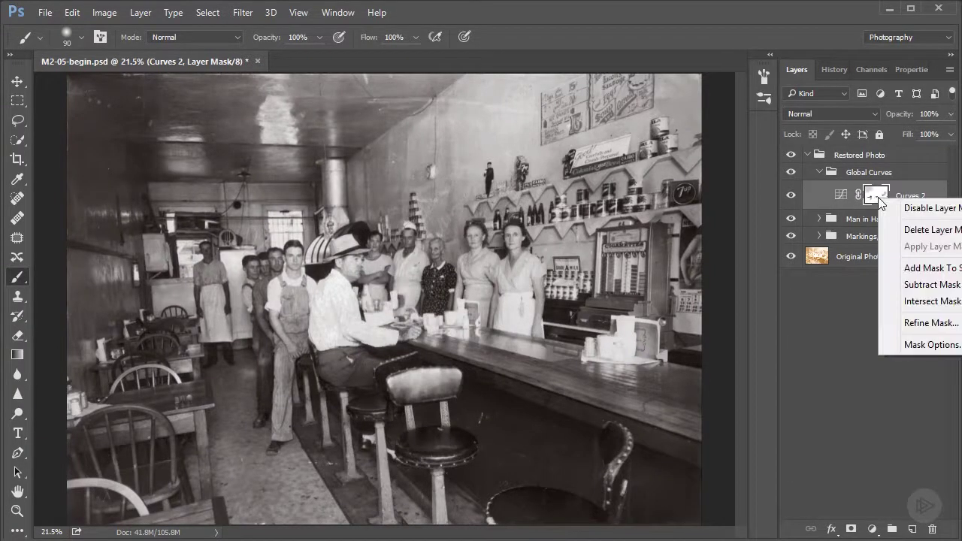
{"action": "left_click", "coordinate": [907, 323]}
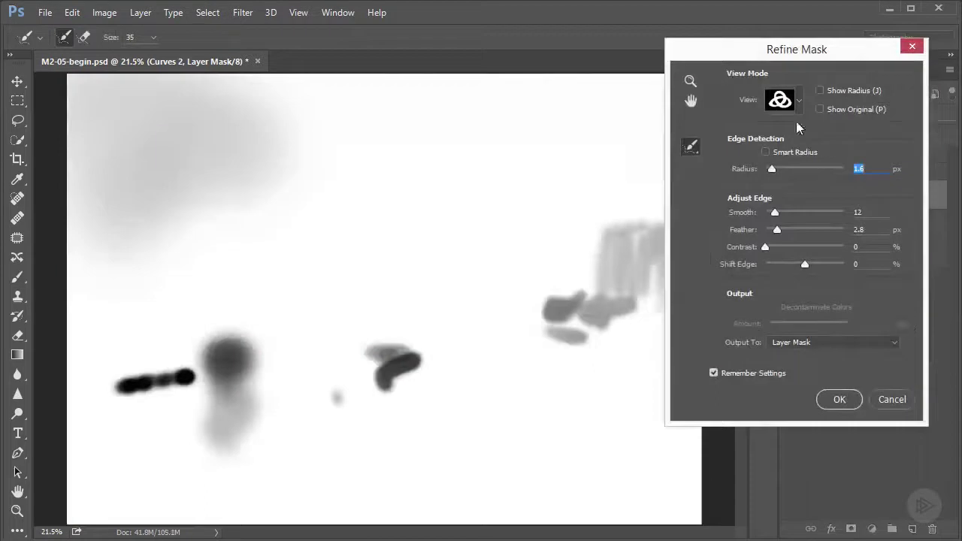
{"action": "left_click", "coordinate": [797, 102]}
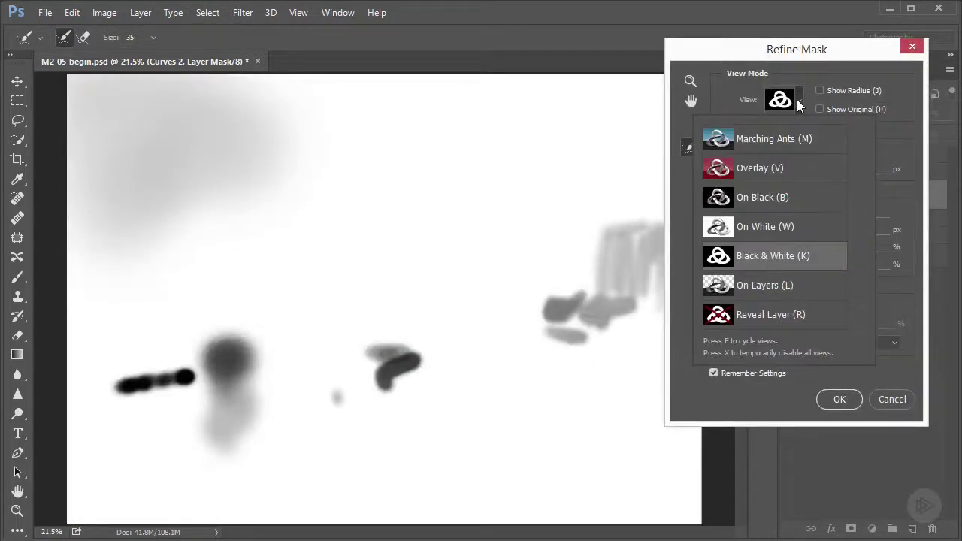
{"action": "left_click", "coordinate": [797, 99]}
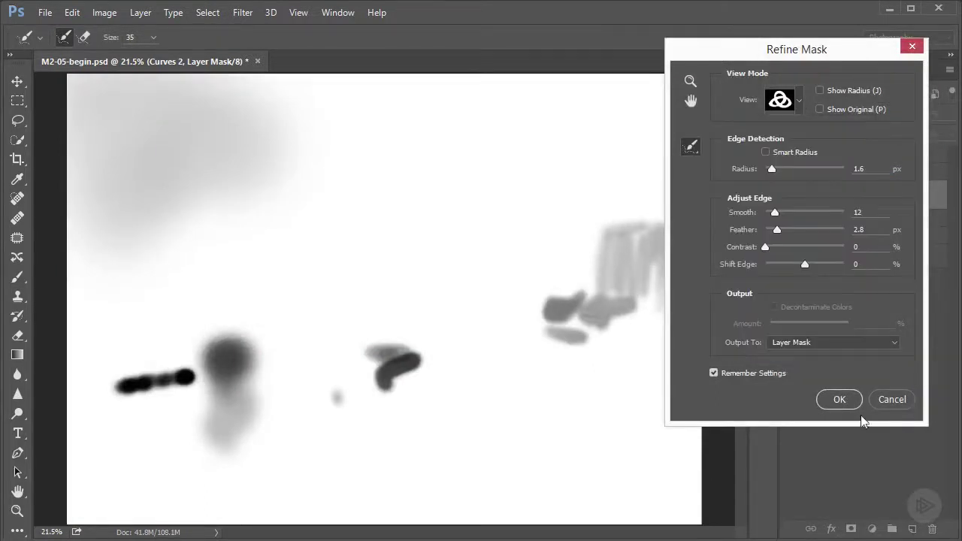
{"action": "left_click", "coordinate": [879, 401]}
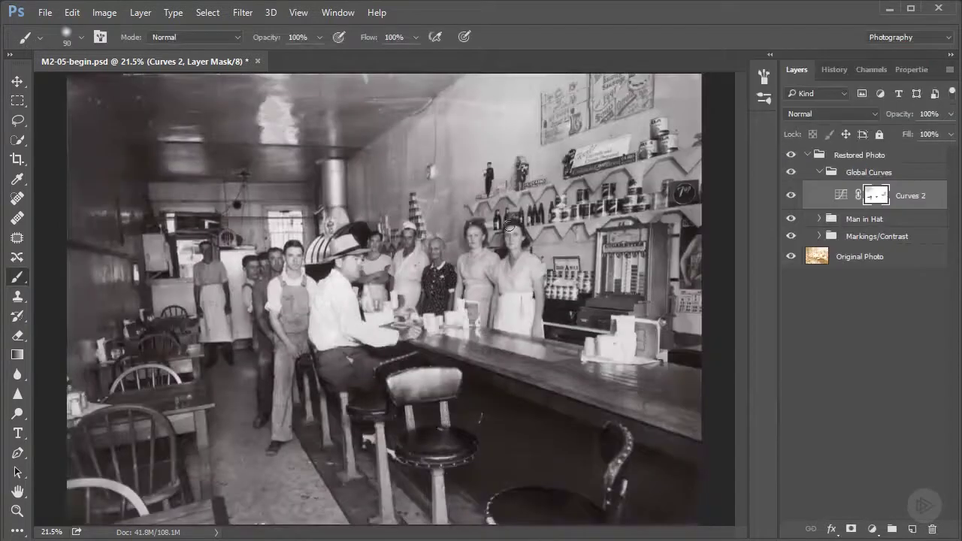
{"action": "right_click", "coordinate": [877, 196]}
{"action": "left_click", "coordinate": [905, 323]}
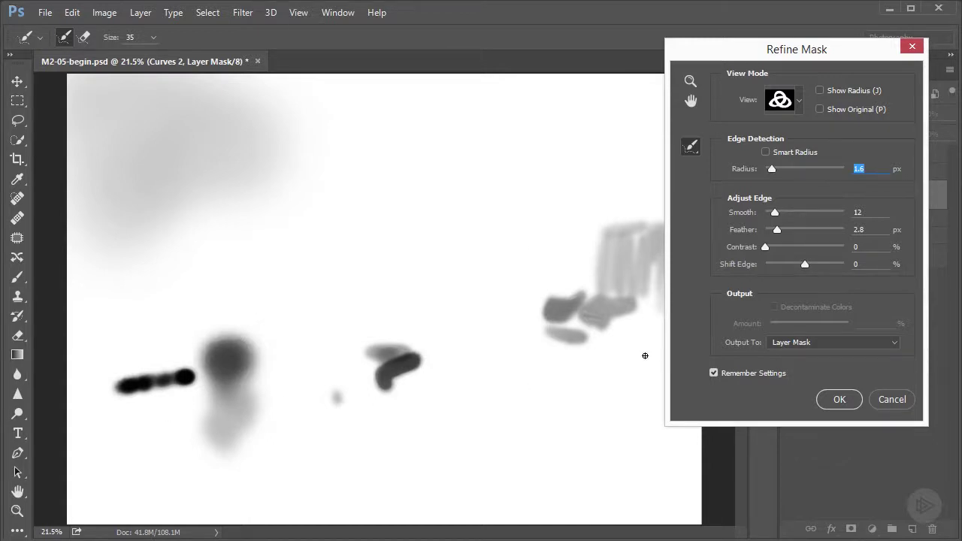
{"action": "left_click", "coordinate": [893, 398]}
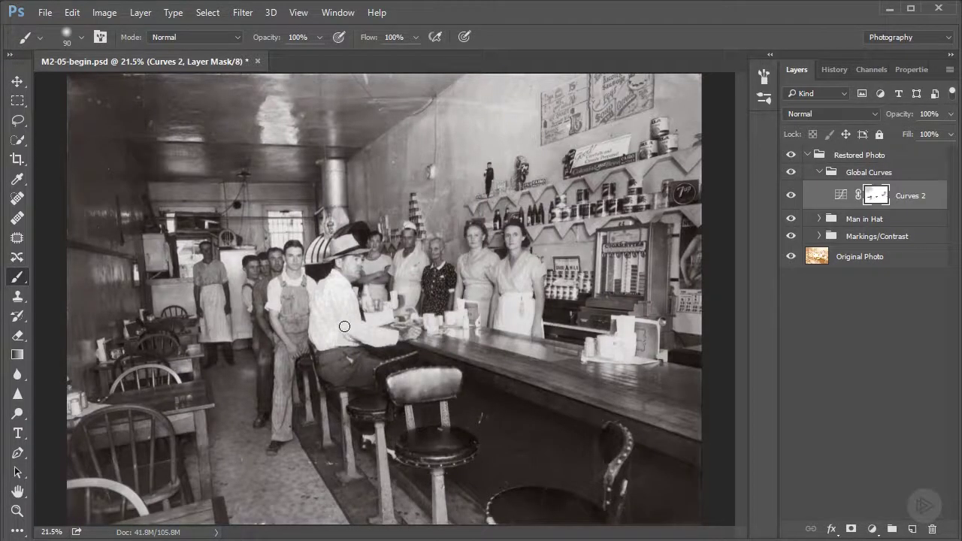
Inspect the seated man in the hat and his white shirt at 50% magnification
{"action": "key", "text": "ctrl+plus"}
{"action": "key", "text": "ctrl+plus"}
{"action": "key", "text": "ctrl+plus"}
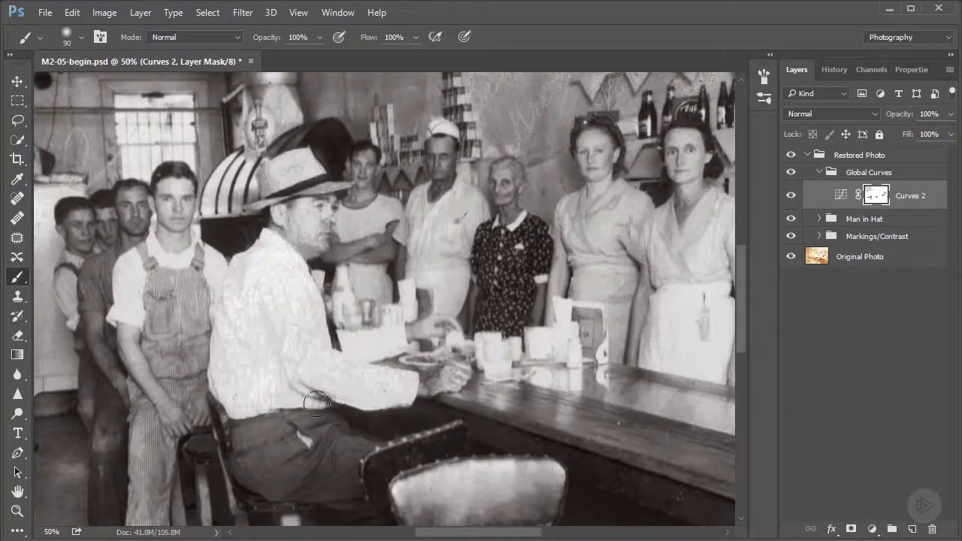
{"action": "key", "text": "ctrl+minus"}
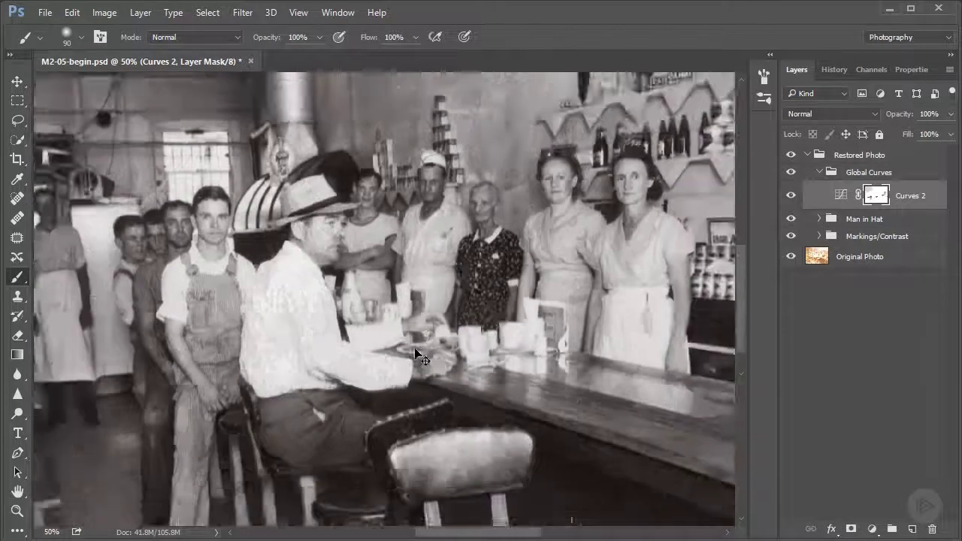
Compare the whole diner photo with the Global Curves group hidden and shown, leaving the group visible
{"action": "key", "text": "ctrl+minus"}
{"action": "key", "text": "ctrl+minus"}
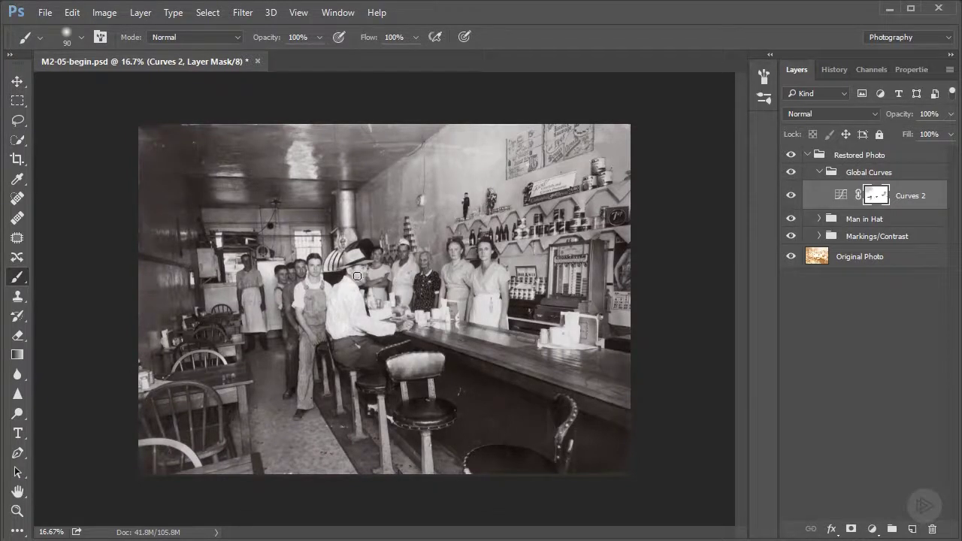
{"action": "scroll", "coordinate": [357, 275], "scroll_direction": "up", "scroll_amount": 3}
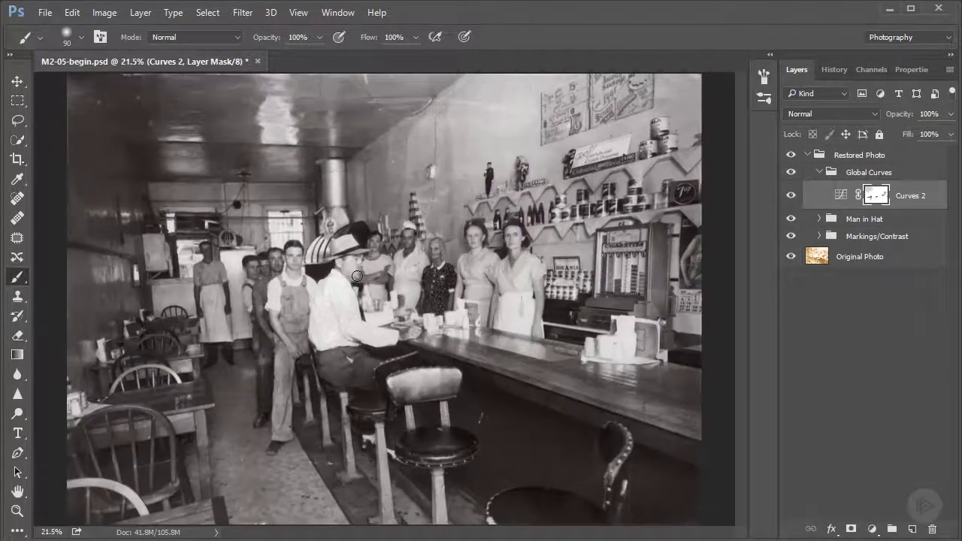
{"action": "left_click", "coordinate": [790, 173]}
{"action": "left_click", "coordinate": [790, 173]}
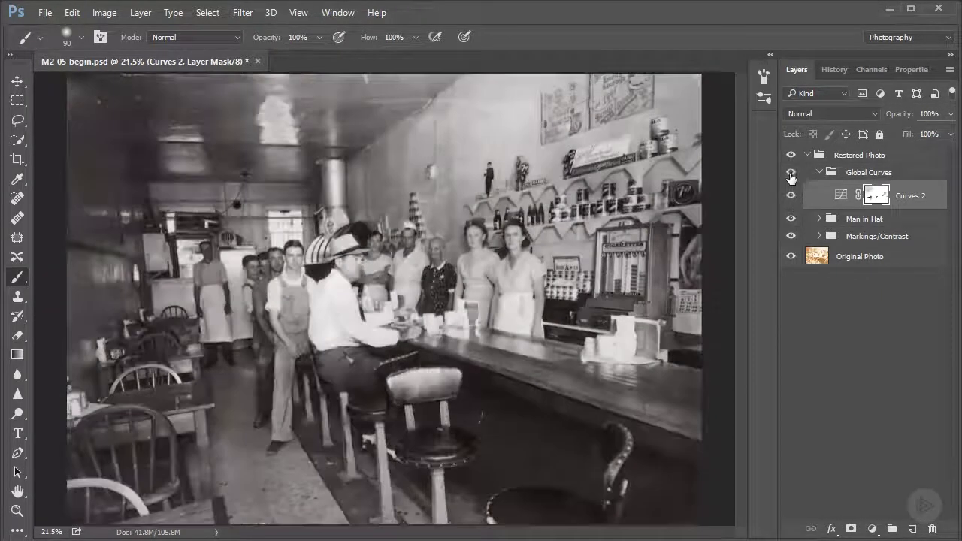
{"action": "left_click", "coordinate": [790, 172]}
{"action": "left_click", "coordinate": [790, 173]}
Collapse the Global Curves group and compare the photo with it and the Man in Hat group hidden, restoring both groups' visibility
{"action": "left_click", "coordinate": [818, 172]}
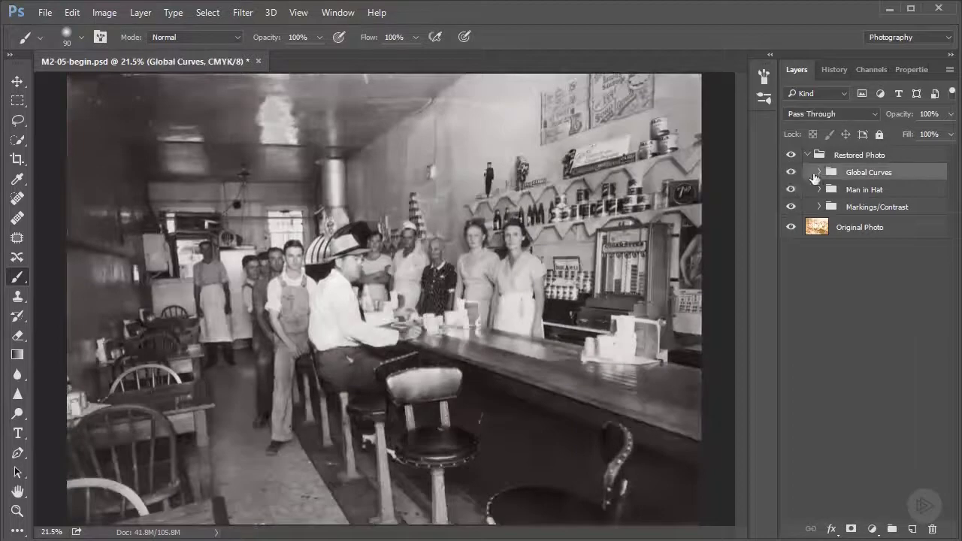
{"action": "left_click", "coordinate": [791, 174]}
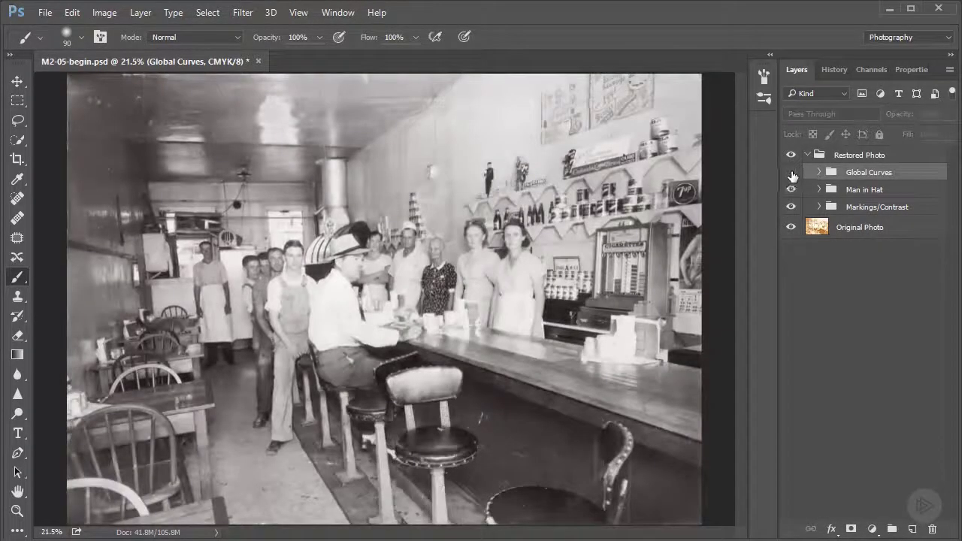
{"action": "left_click", "coordinate": [791, 190]}
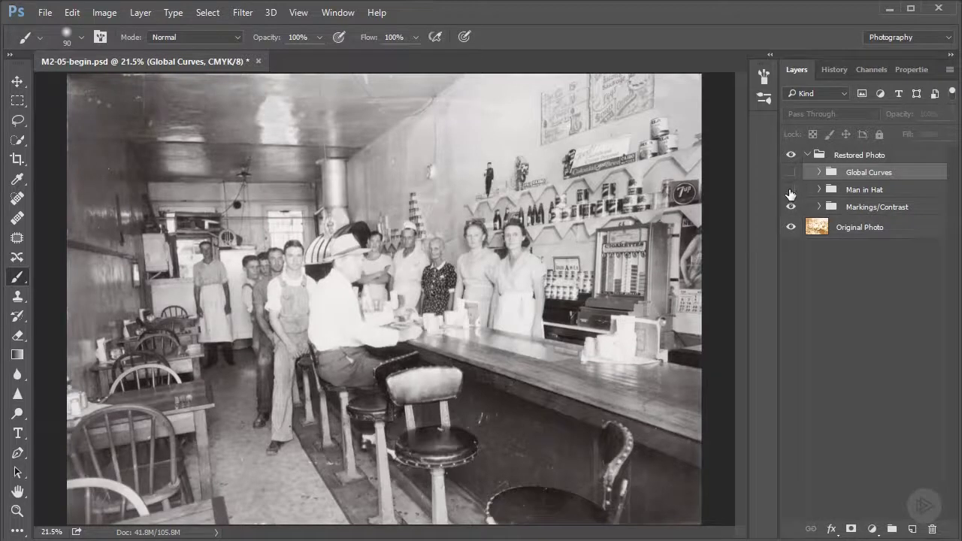
{"action": "left_click", "coordinate": [790, 189]}
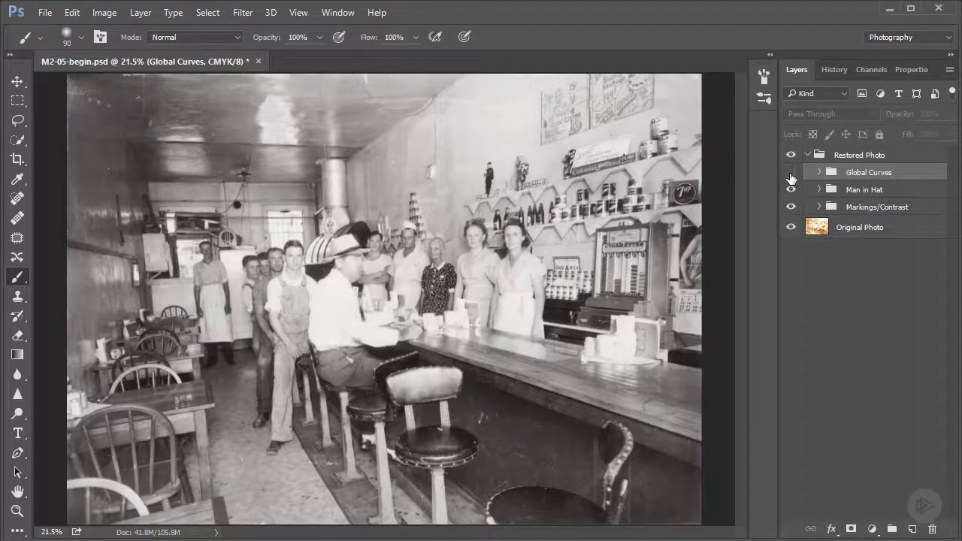
{"action": "left_click", "coordinate": [790, 172]}
{"action": "left_click", "coordinate": [793, 172]}
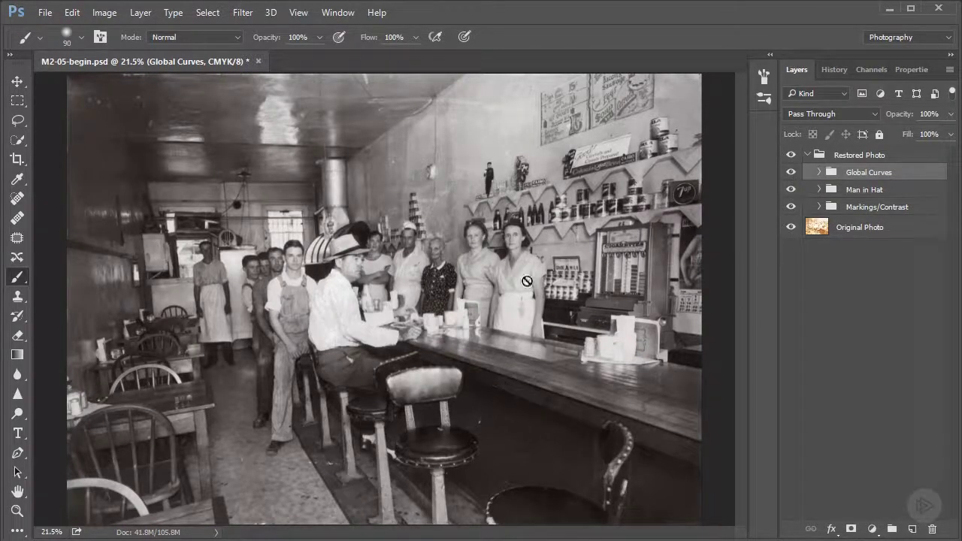
Inspect the people behind the counter and the wall shelves at 50% magnification, and return to the whole photo
{"action": "scroll", "coordinate": [533, 252], "scroll_direction": "up", "scroll_amount": 3}
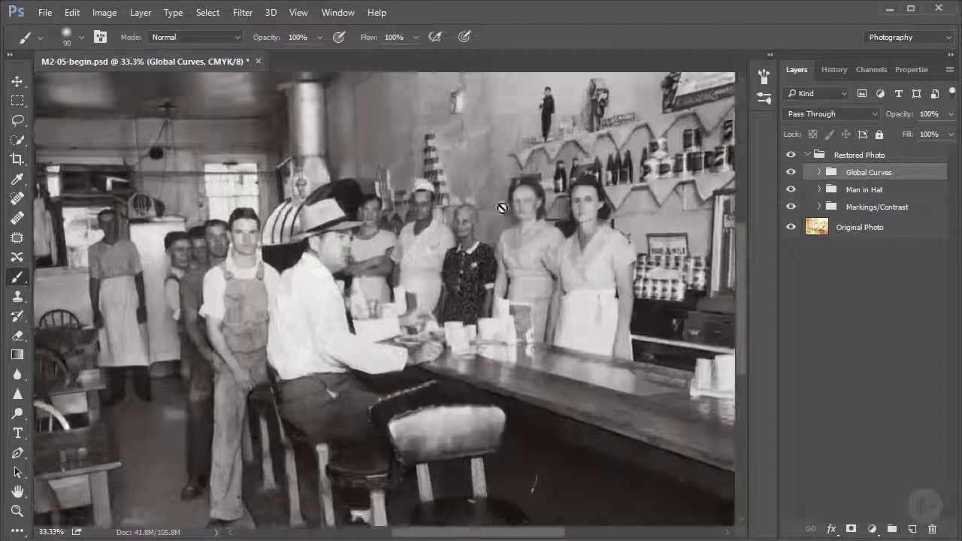
{"action": "scroll", "coordinate": [530, 165], "scroll_direction": "up", "scroll_amount": 5}
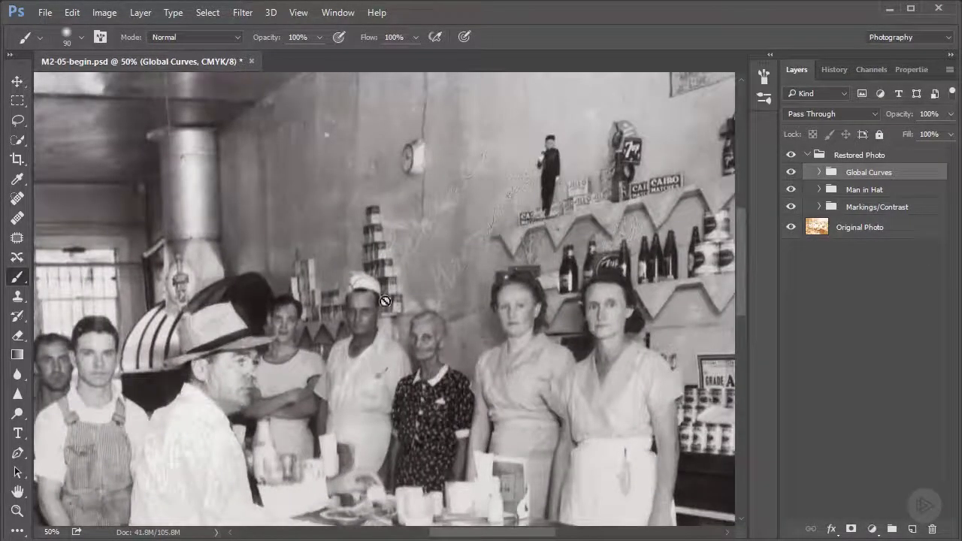
{"action": "scroll", "coordinate": [467, 268], "scroll_direction": "down", "scroll_amount": 3}
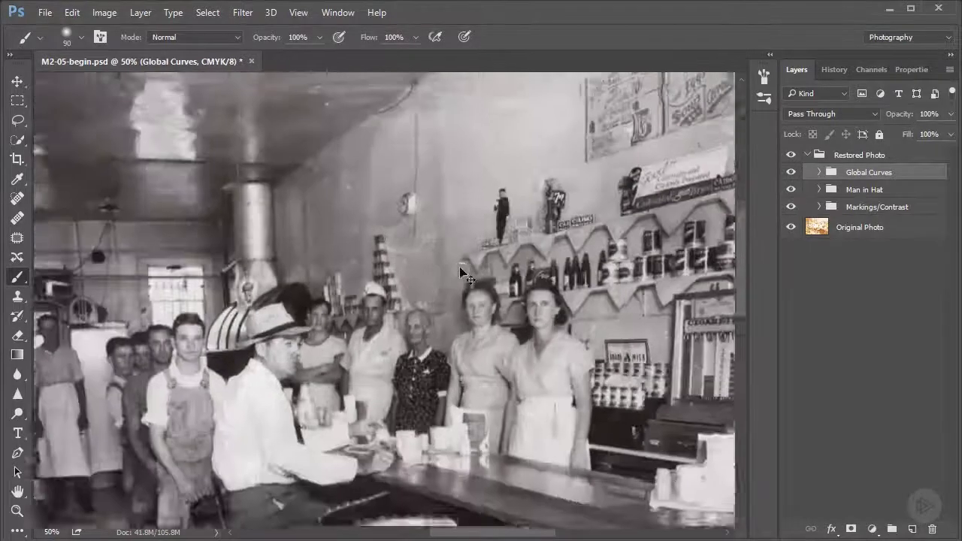
{"action": "scroll", "coordinate": [463, 313], "scroll_direction": "down", "scroll_amount": 2}
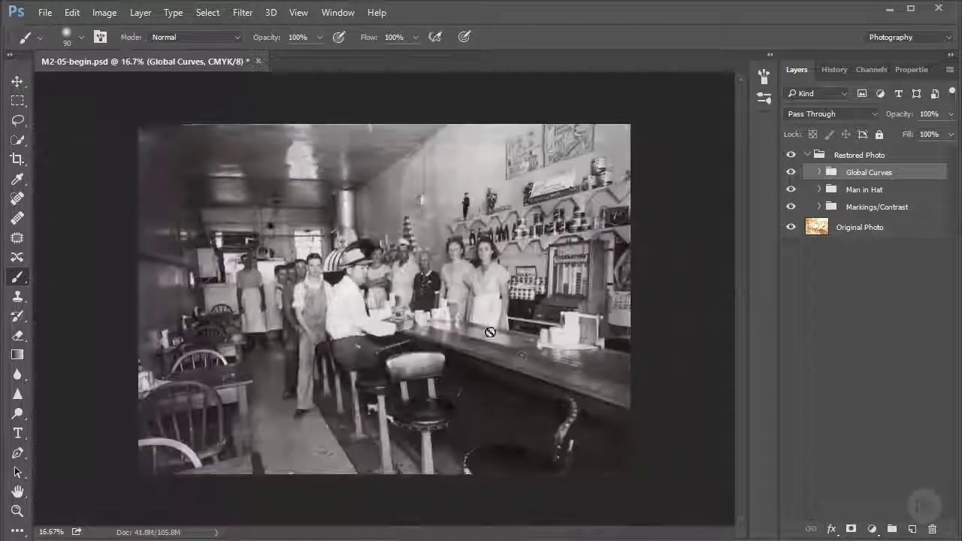